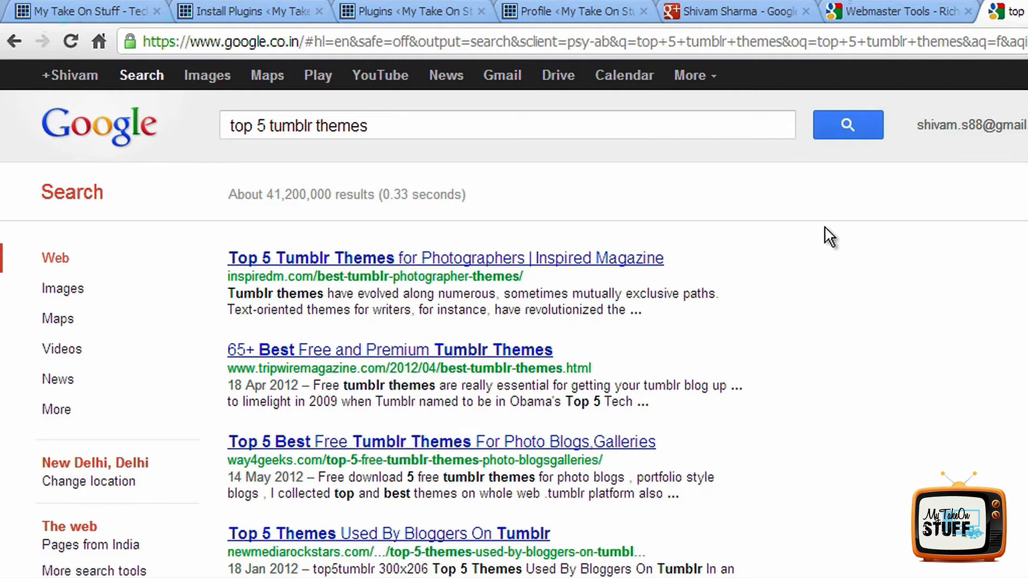
Search the plugin directory for WordPress SEO by Yoast, confirm it's installed, then view installed plugins.
{"action": "scroll", "coordinate": [824, 226], "scroll_direction": "down", "scroll_amount": 5}
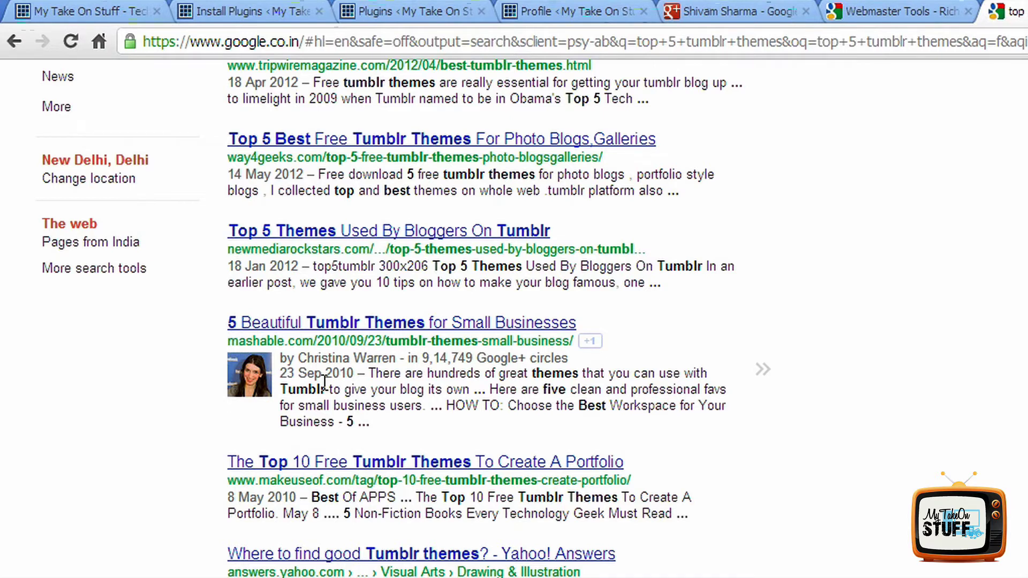
{"action": "left_click", "coordinate": [310, 10]}
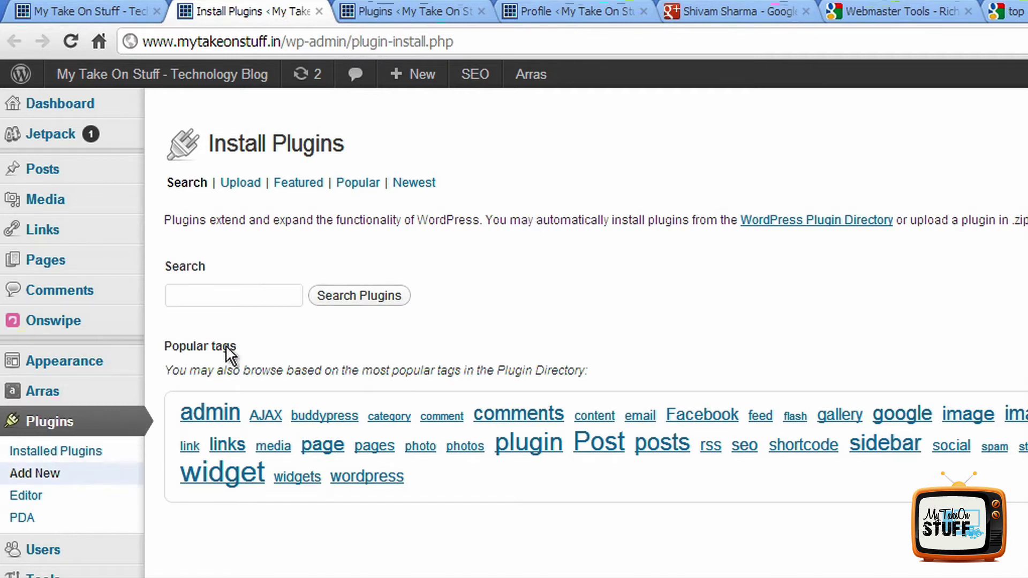
{"action": "left_click", "coordinate": [230, 296]}
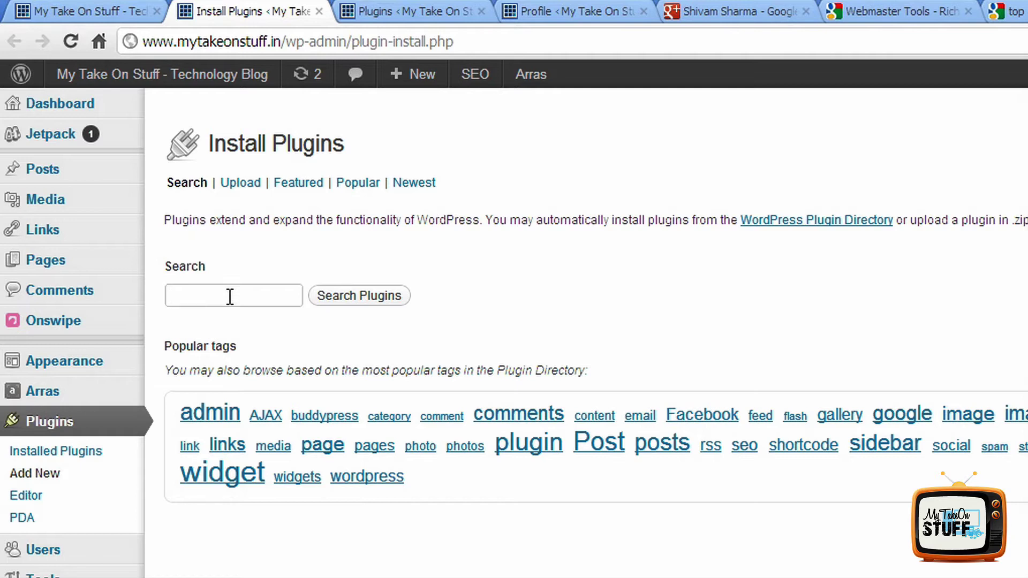
{"action": "type", "text": "word"}
{"action": "key", "text": "Return"}
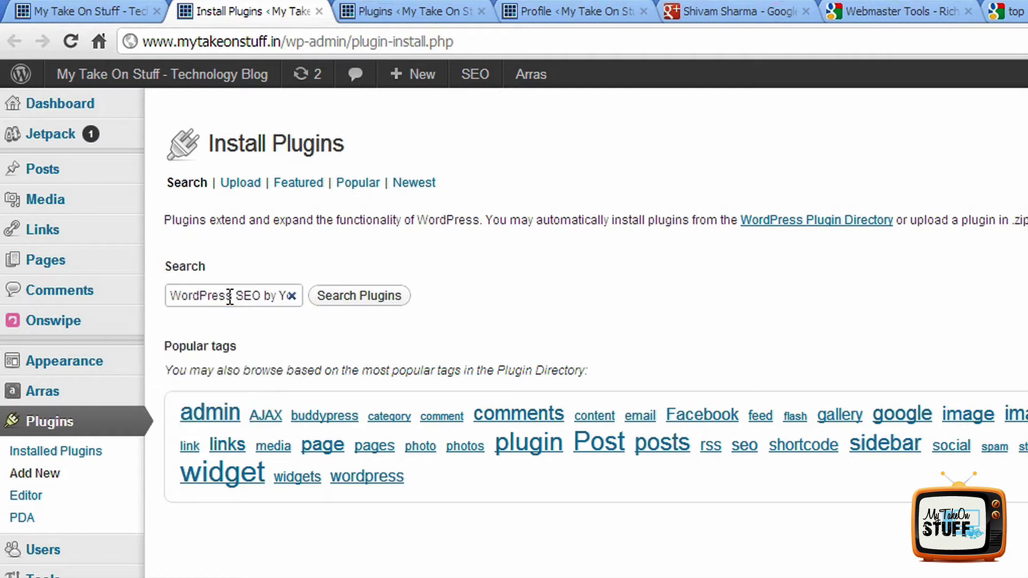
{"action": "left_click", "coordinate": [391, 299]}
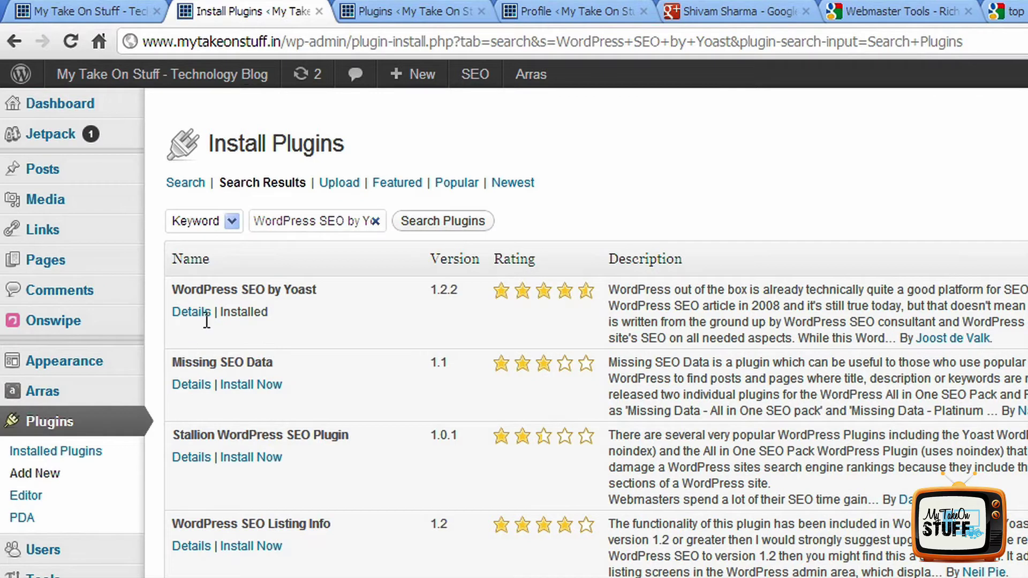
{"action": "left_click", "coordinate": [402, 8]}
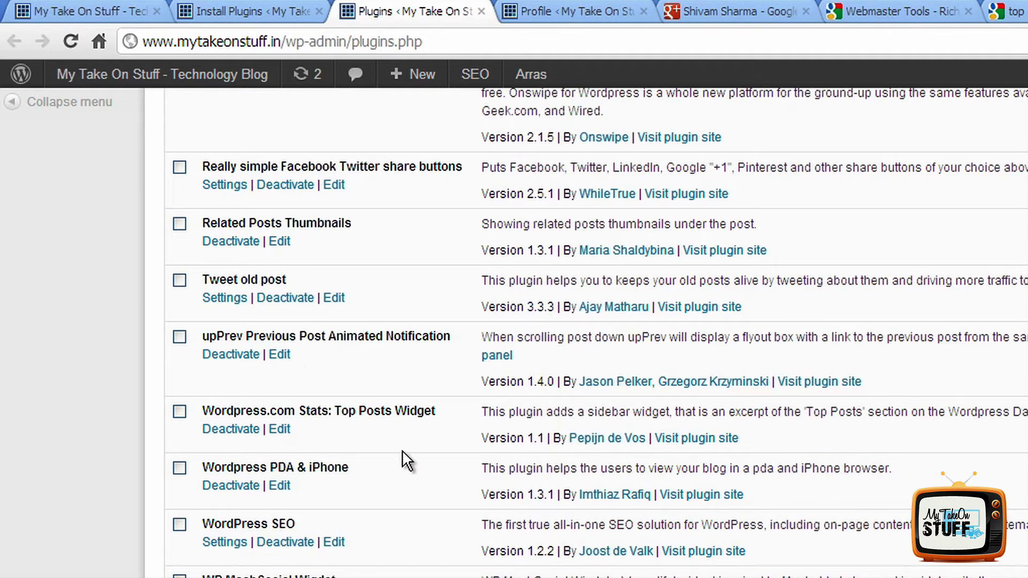
Scroll through Users > Your Profile to the Google+ field holding the author's profile link.
{"action": "left_click", "coordinate": [546, 7]}
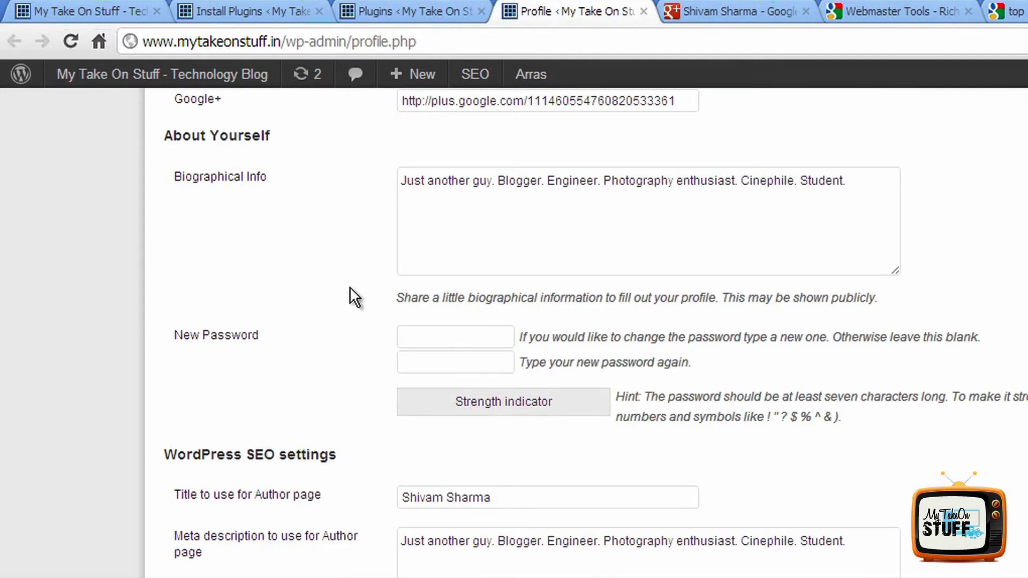
{"action": "scroll", "coordinate": [349, 287], "scroll_direction": "up", "scroll_amount": 10}
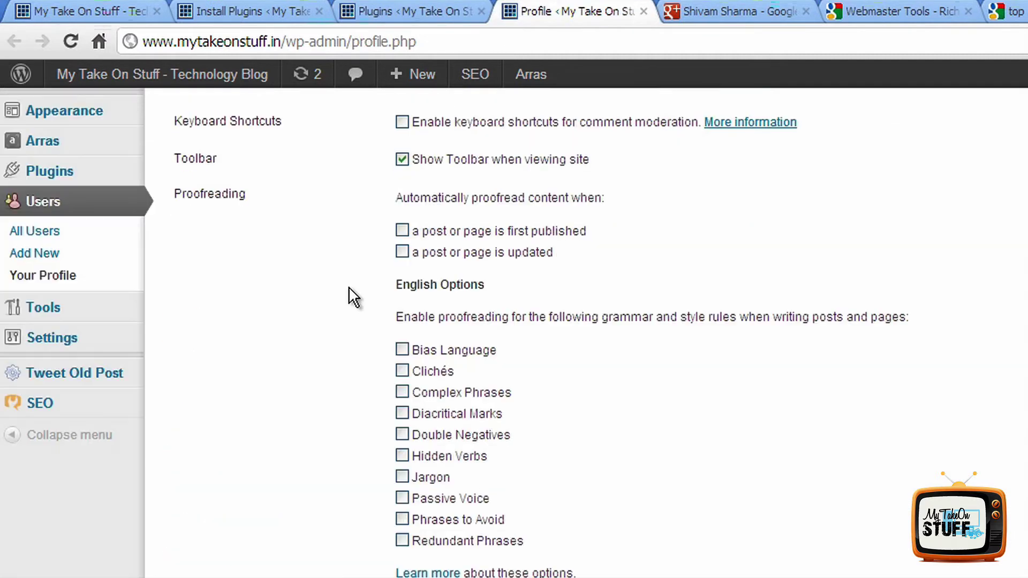
{"action": "scroll", "coordinate": [348, 287], "scroll_direction": "up", "scroll_amount": 5}
{"action": "scroll", "coordinate": [351, 296], "scroll_direction": "down", "scroll_amount": 2}
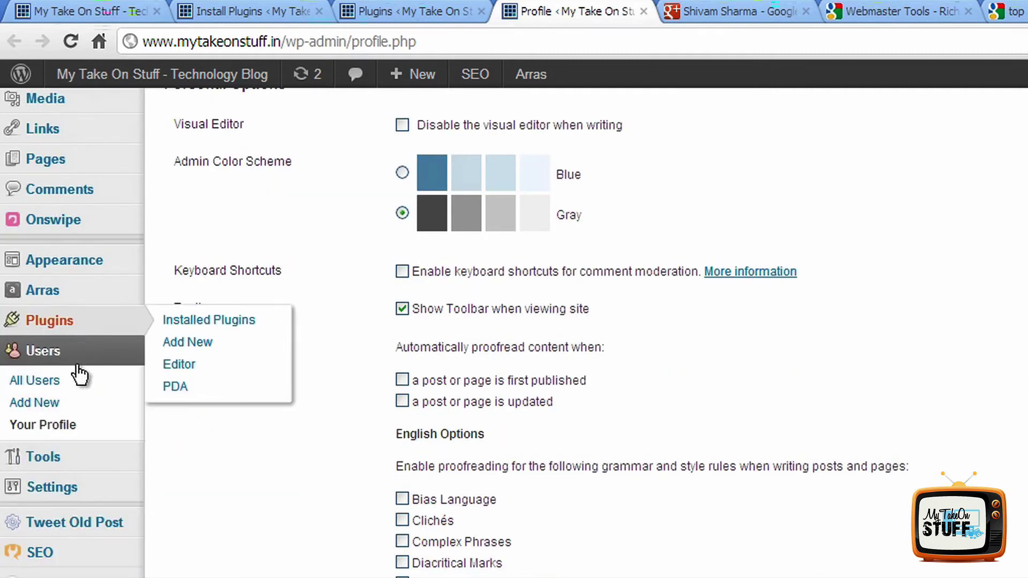
{"action": "scroll", "coordinate": [307, 451], "scroll_direction": "down", "scroll_amount": 12}
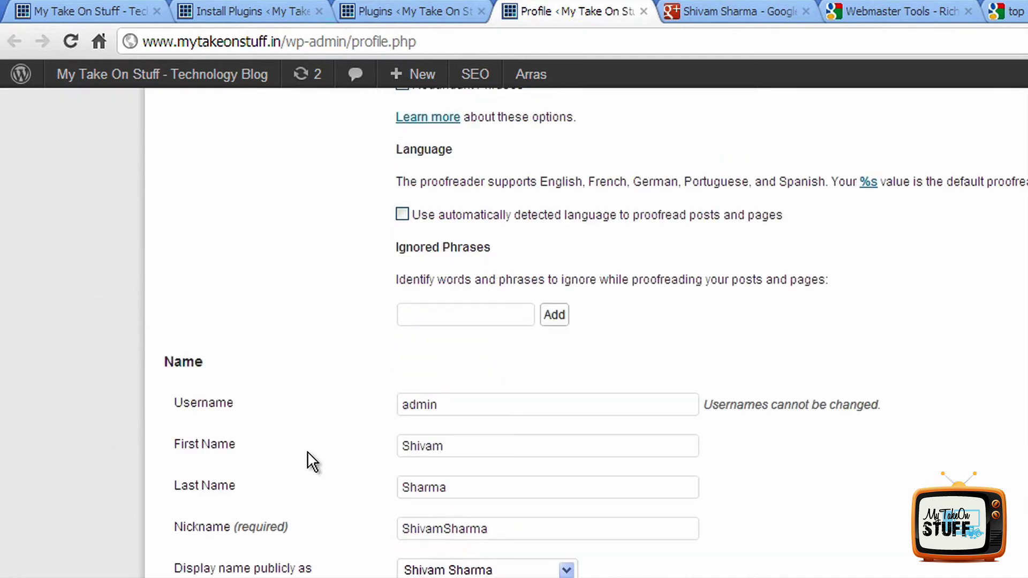
{"action": "scroll", "coordinate": [308, 451], "scroll_direction": "down", "scroll_amount": 10}
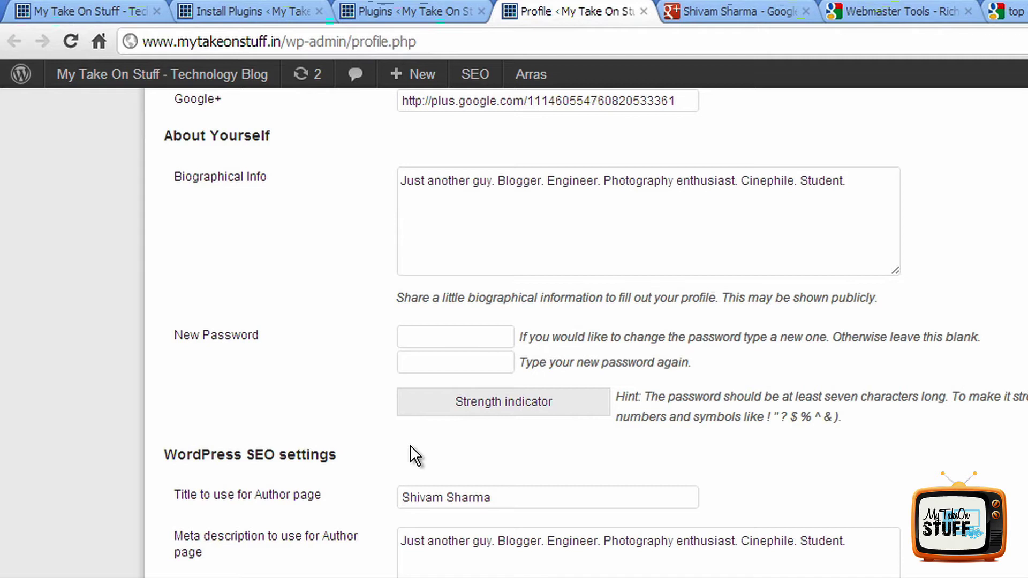
{"action": "scroll", "coordinate": [410, 444], "scroll_direction": "up", "scroll_amount": 4}
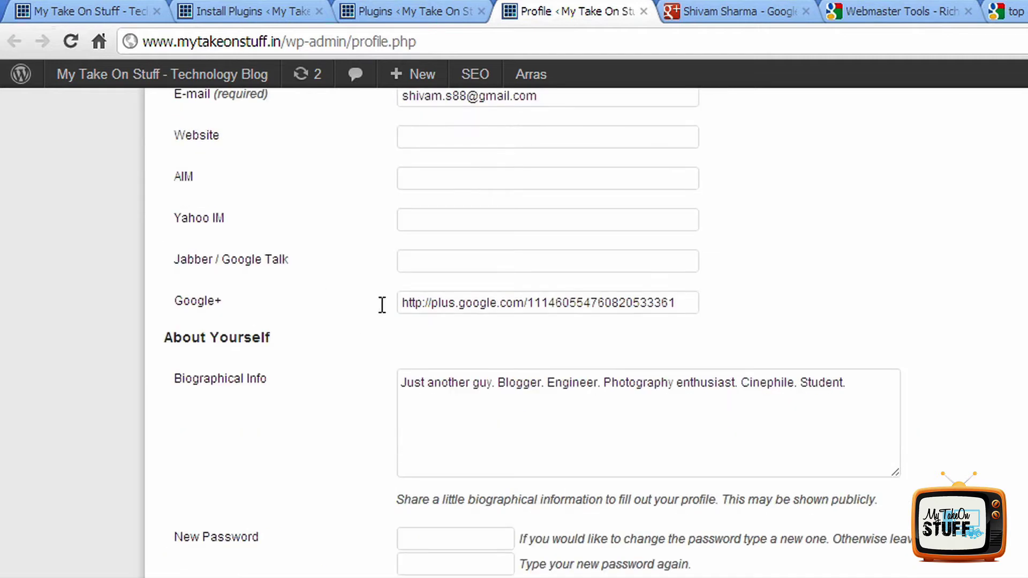
Submit Your Profile with the Google+ link so WordPress reports 'Profile updated.'.
{"action": "left_click", "coordinate": [429, 305]}
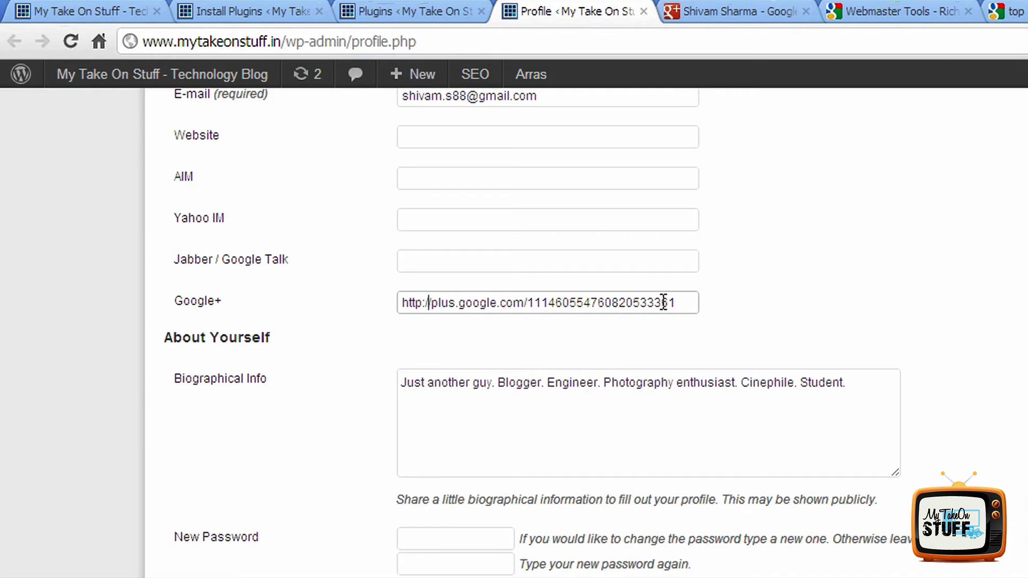
{"action": "scroll", "coordinate": [661, 301], "scroll_direction": "down", "scroll_amount": 3}
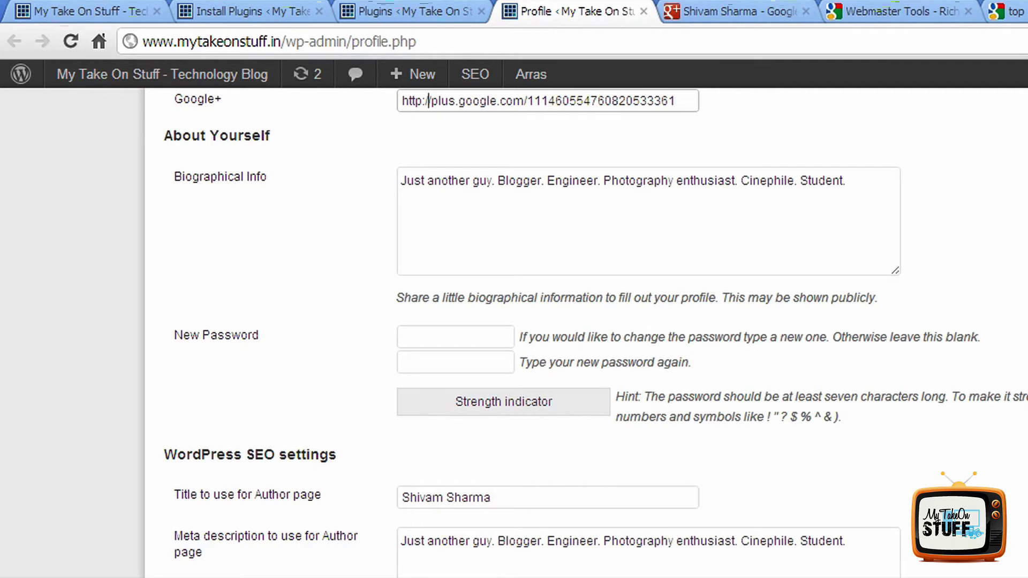
{"action": "key", "text": "Return"}
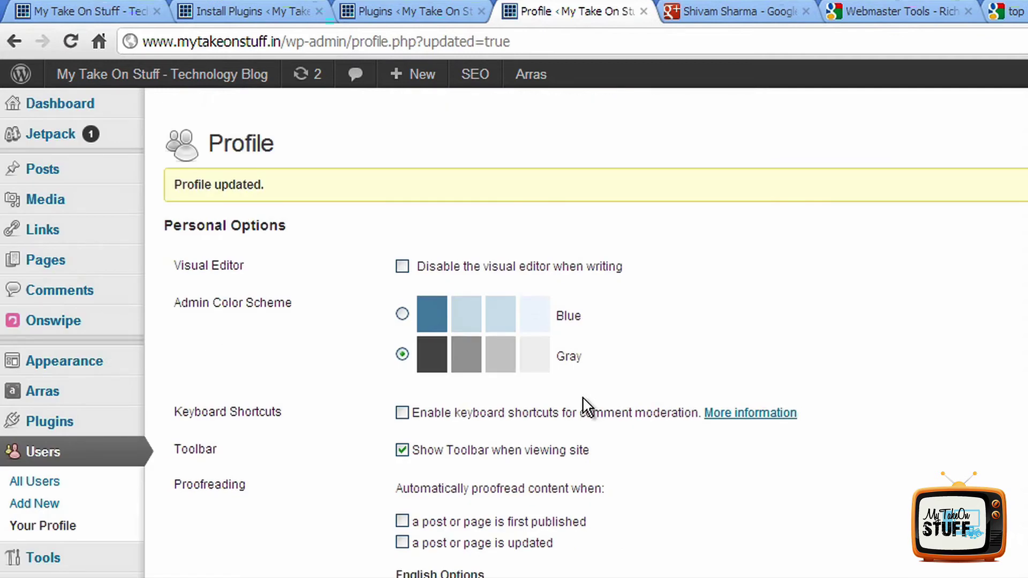
Put the Google+ profile About page into edit mode.
{"action": "left_click", "coordinate": [698, 7]}
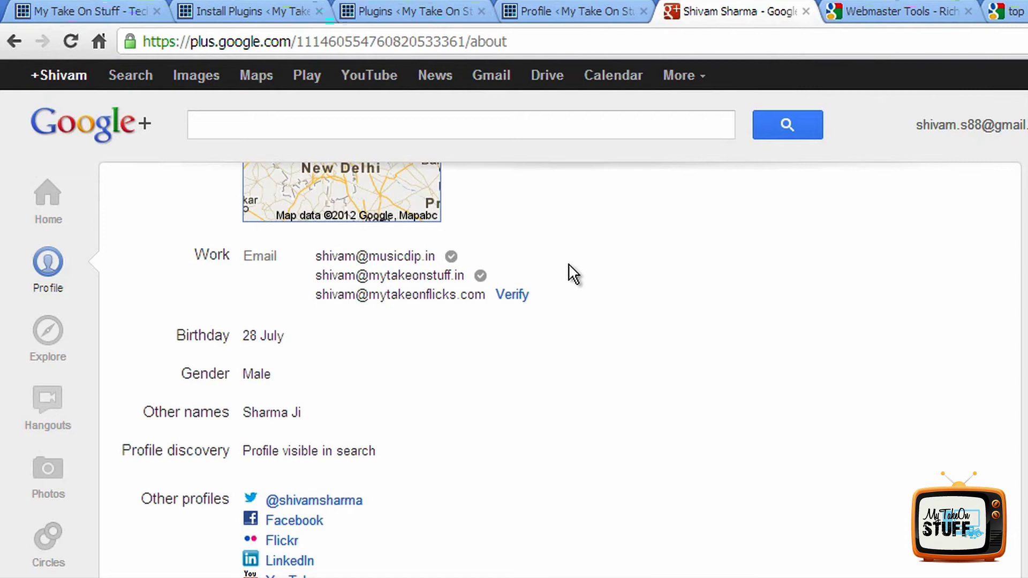
{"action": "scroll", "coordinate": [585, 329], "scroll_direction": "up", "scroll_amount": 4}
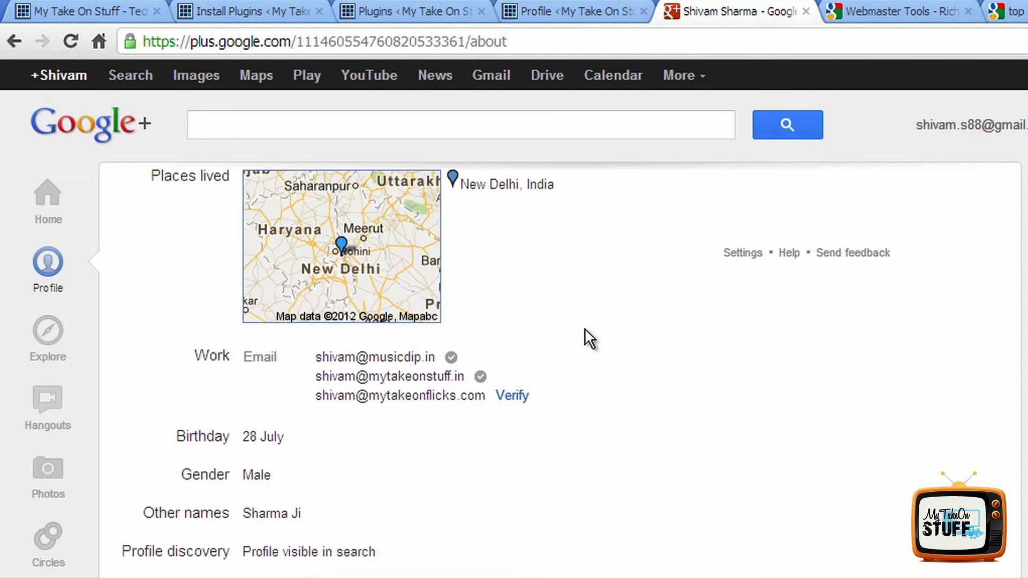
{"action": "scroll", "coordinate": [585, 328], "scroll_direction": "down", "scroll_amount": 2}
{"action": "scroll", "coordinate": [611, 351], "scroll_direction": "down", "scroll_amount": 10}
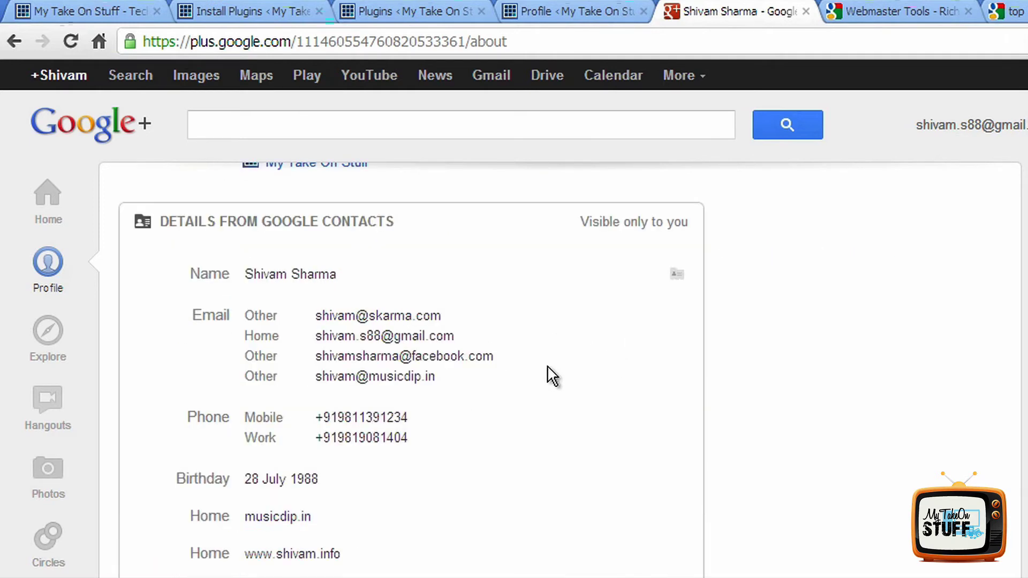
{"action": "scroll", "coordinate": [662, 415], "scroll_direction": "up", "scroll_amount": 15}
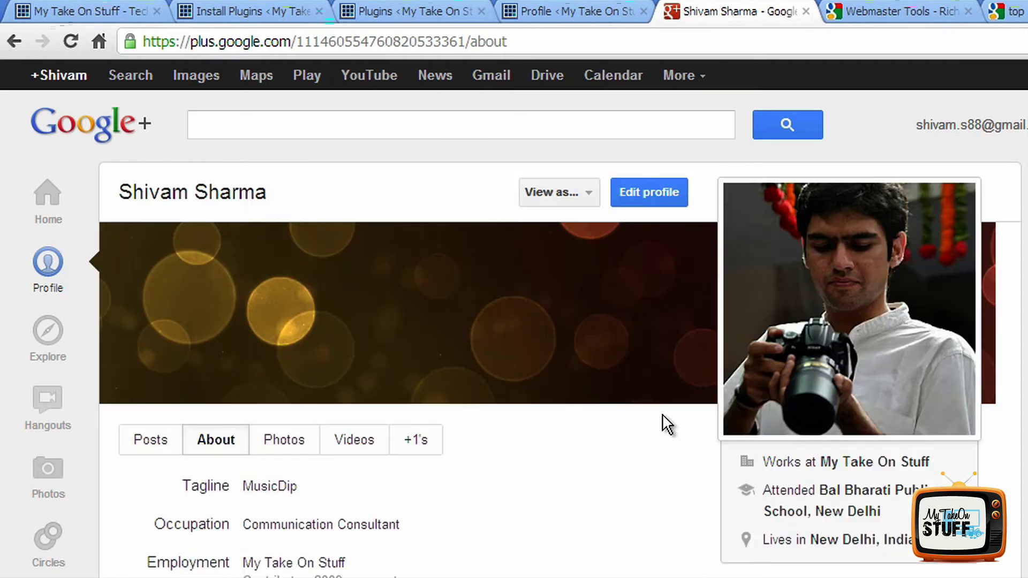
{"action": "left_click", "coordinate": [669, 184]}
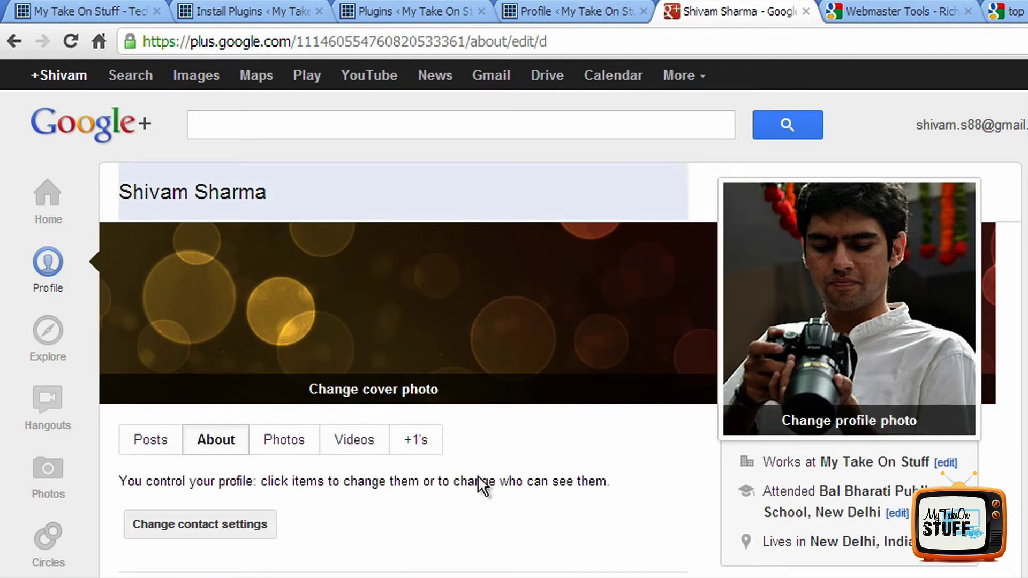
Open the Work contact details editor and cancel without changing the email addresses.
{"action": "scroll", "coordinate": [478, 478], "scroll_direction": "down", "scroll_amount": 10}
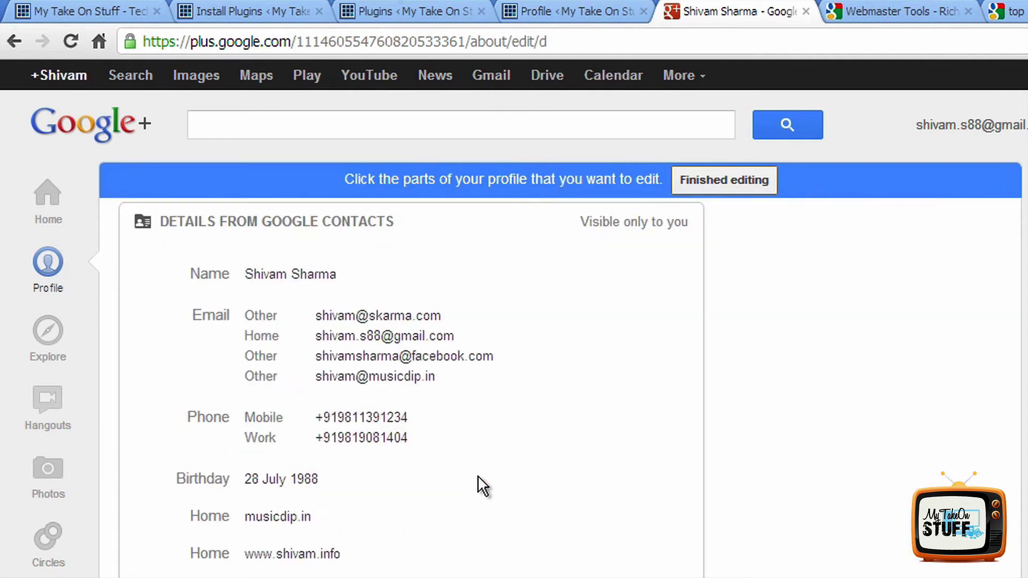
{"action": "scroll", "coordinate": [477, 475], "scroll_direction": "up", "scroll_amount": 10}
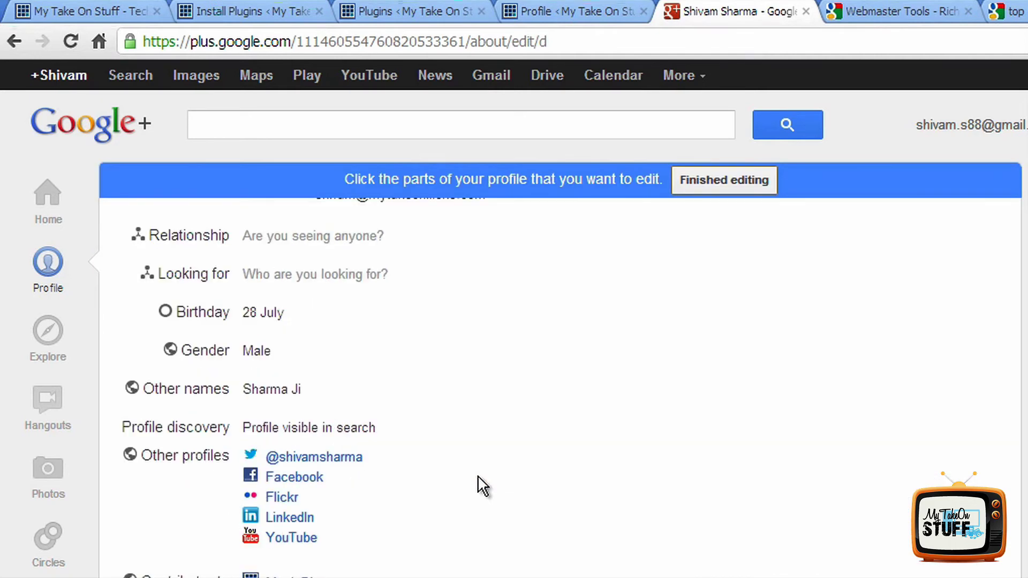
{"action": "scroll", "coordinate": [478, 476], "scroll_direction": "down", "scroll_amount": 2}
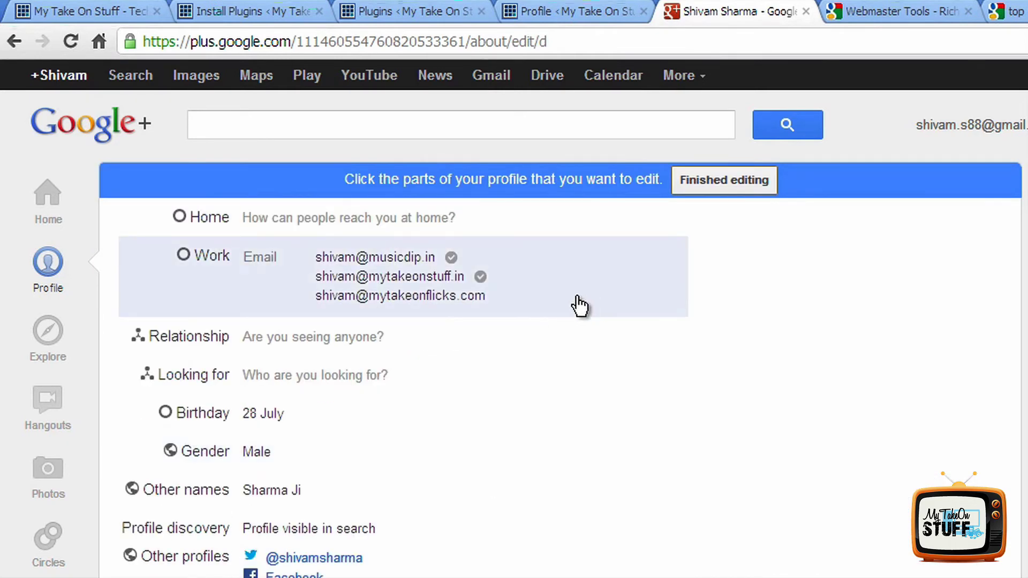
{"action": "left_click", "coordinate": [580, 307]}
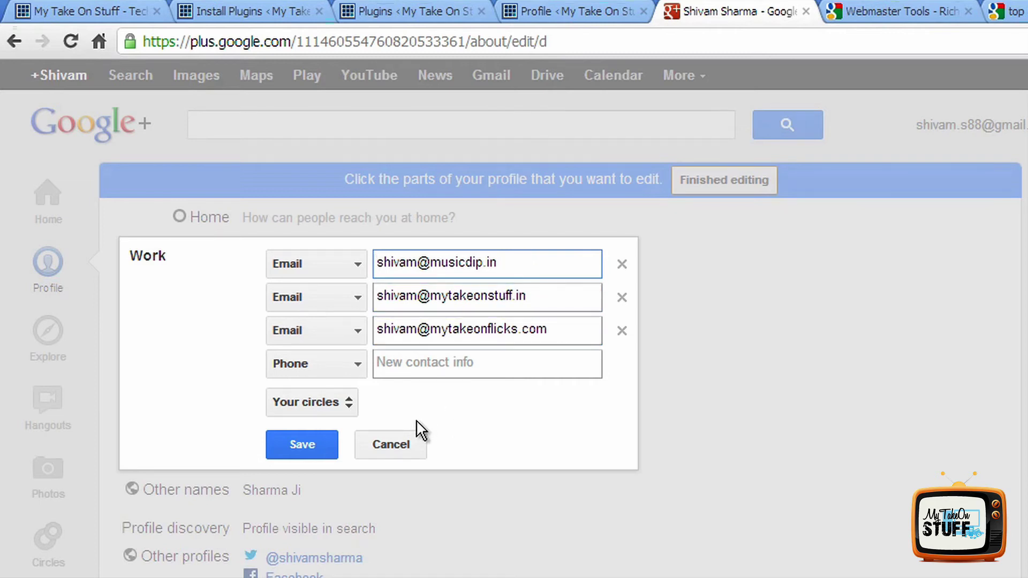
{"action": "left_click", "coordinate": [397, 447]}
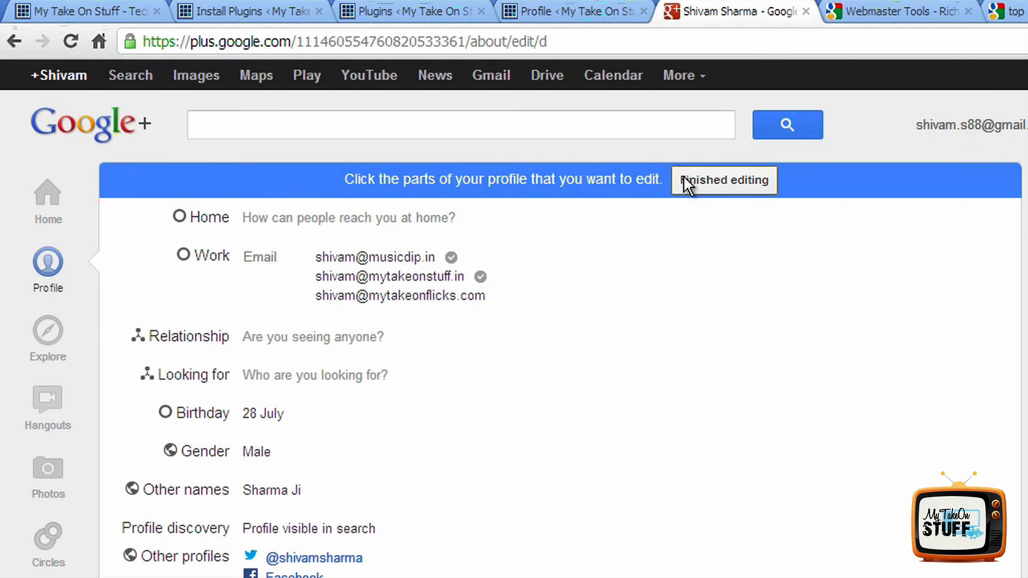
Finish editing and scroll through the public Google+ About page.
{"action": "left_click", "coordinate": [684, 177]}
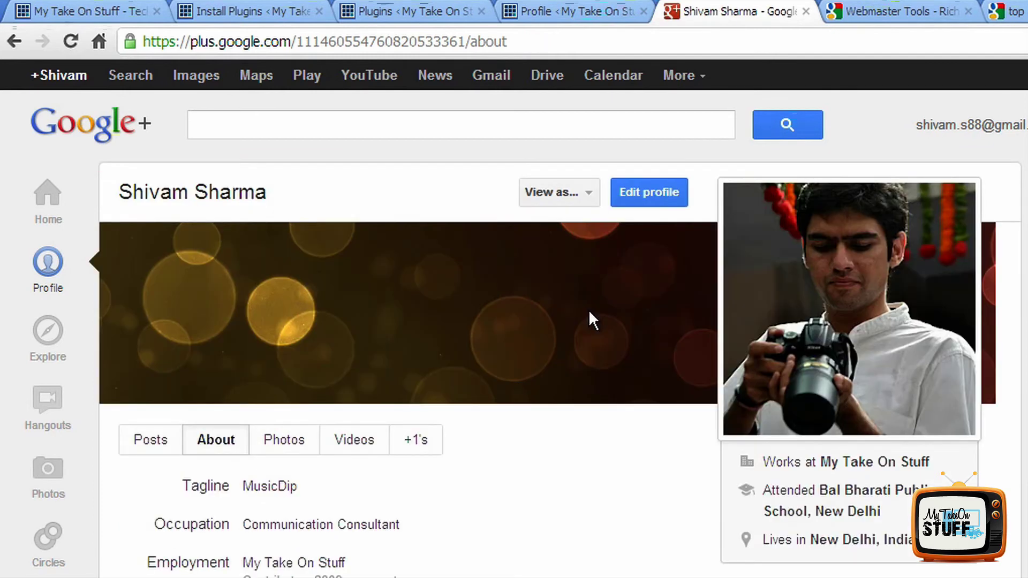
{"action": "scroll", "coordinate": [593, 317], "scroll_direction": "down", "scroll_amount": 7}
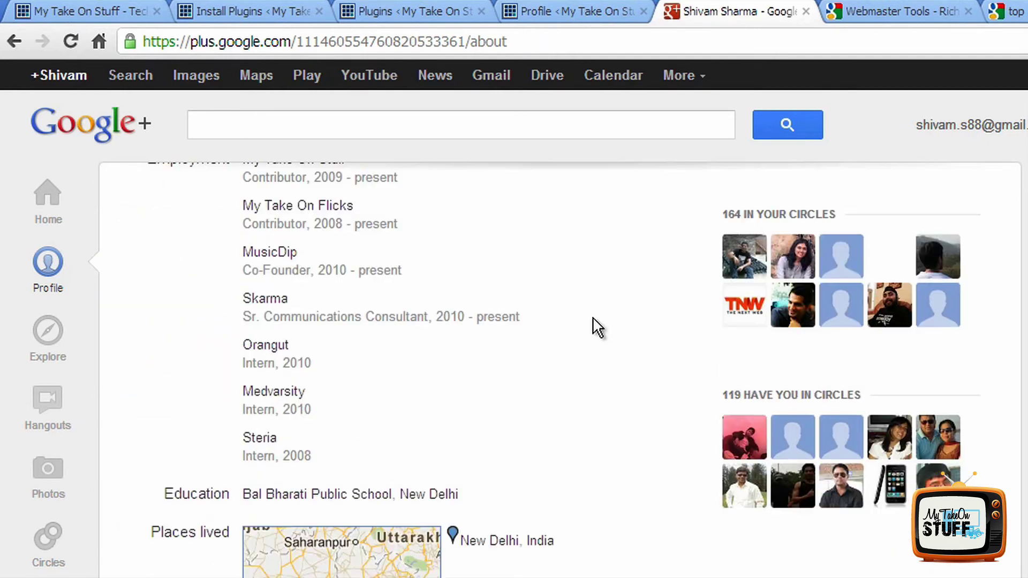
{"action": "scroll", "coordinate": [593, 317], "scroll_direction": "down", "scroll_amount": 8}
{"action": "scroll", "coordinate": [592, 317], "scroll_direction": "down", "scroll_amount": 2}
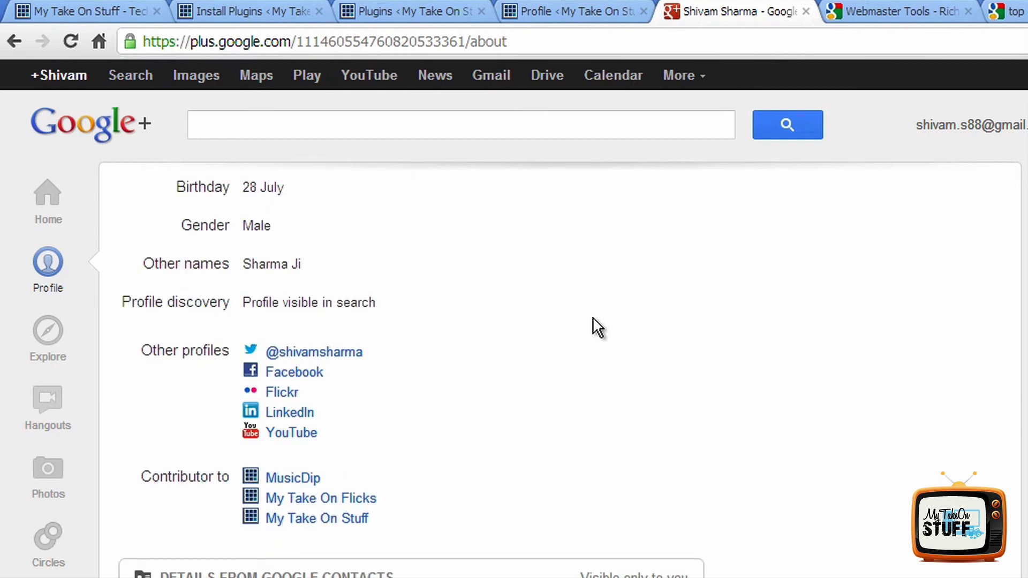
{"action": "scroll", "coordinate": [592, 317], "scroll_direction": "up", "scroll_amount": 4}
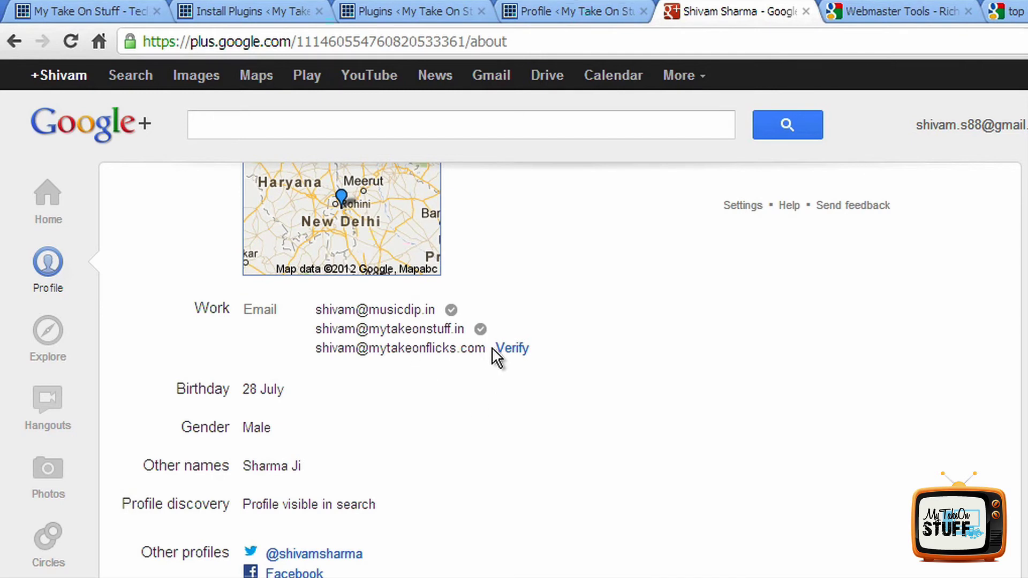
Highlight the unverified third work email and check My Take On Stuff under Contributor to.
{"action": "left_click_drag", "start_coordinate": [536, 353], "coordinate": [528, 349]}
{"action": "left_click", "coordinate": [538, 348]}
{"action": "scroll", "coordinate": [528, 389], "scroll_direction": "down", "scroll_amount": 5}
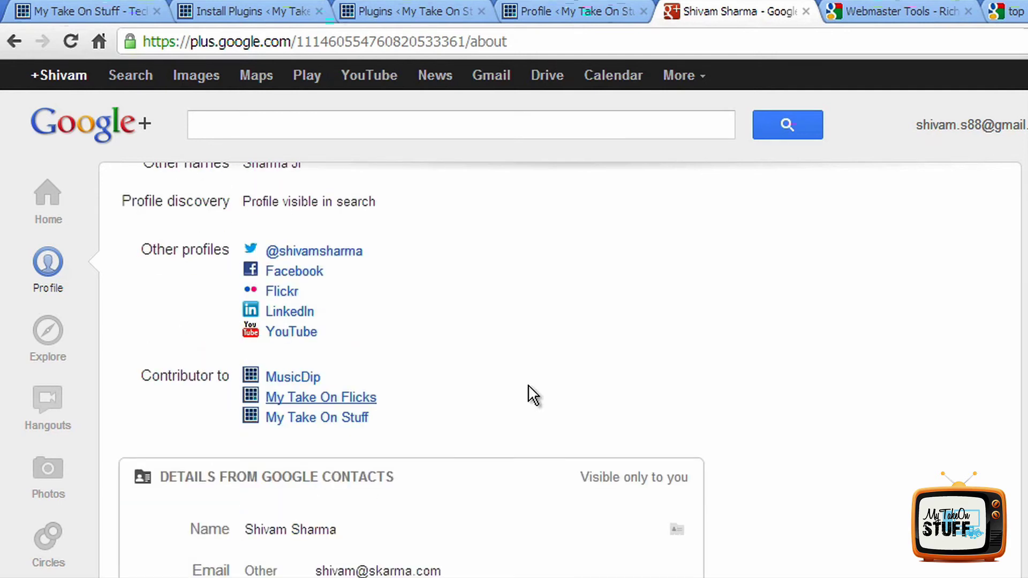
{"action": "scroll", "coordinate": [532, 383], "scroll_direction": "down", "scroll_amount": 2}
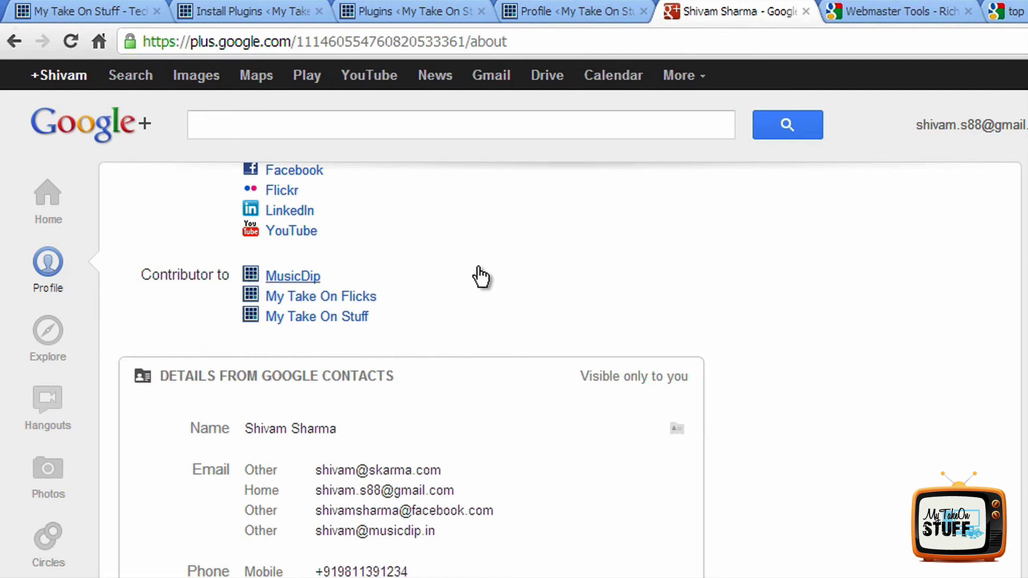
{"action": "scroll", "coordinate": [480, 277], "scroll_direction": "up", "scroll_amount": 2}
{"action": "scroll", "coordinate": [480, 277], "scroll_direction": "up", "scroll_amount": 2}
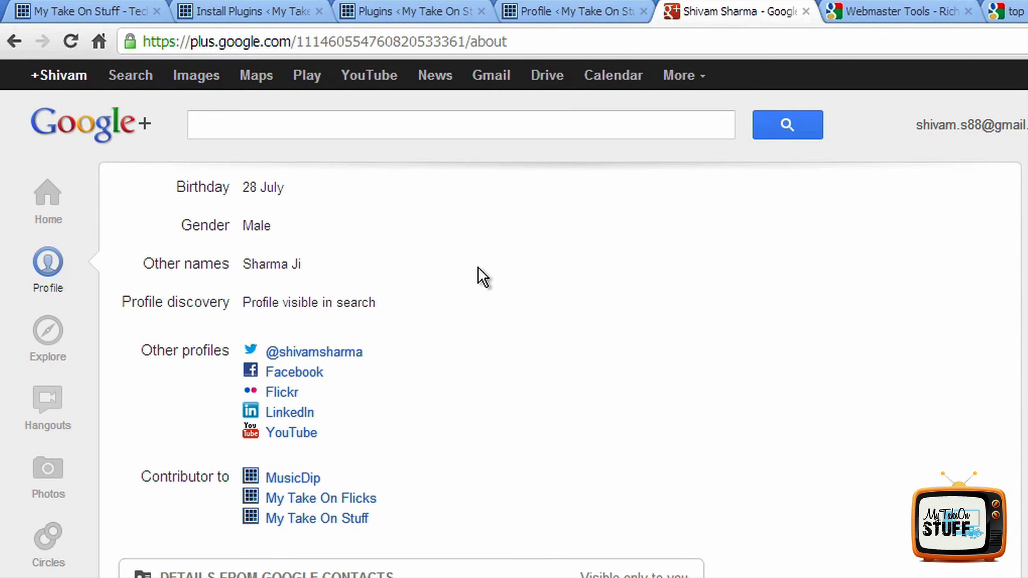
{"action": "left_click", "coordinate": [916, 4]}
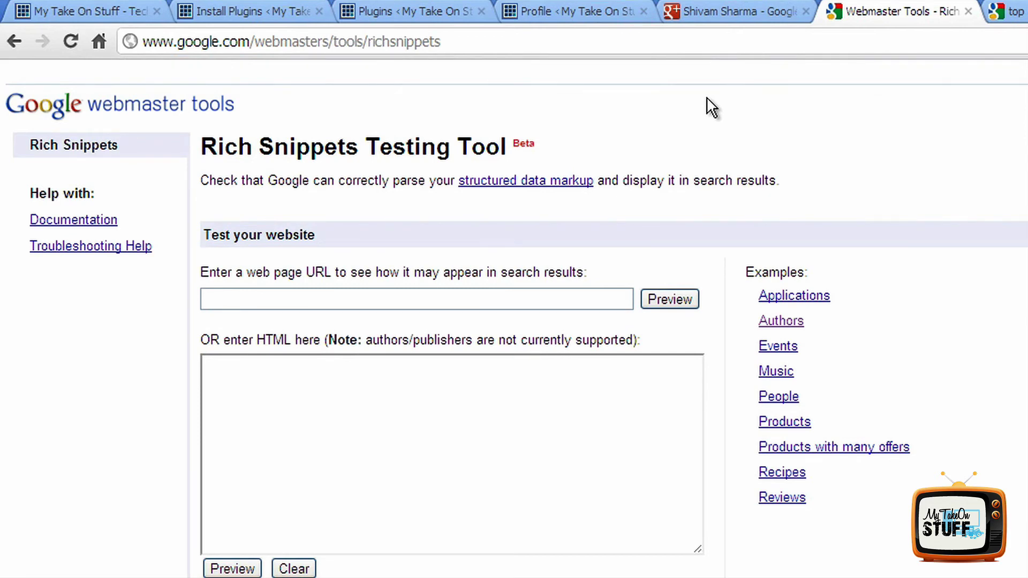
Open the 'Microsoft Launches Surface – Beauty!' post from the blog's Recent Posts.
{"action": "left_click", "coordinate": [138, 4]}
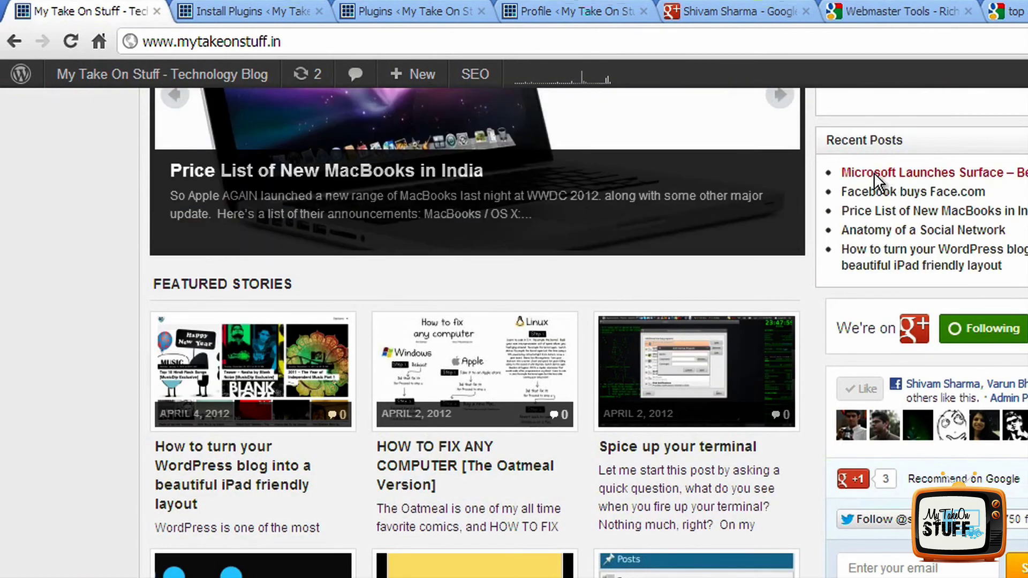
{"action": "left_click", "coordinate": [873, 180]}
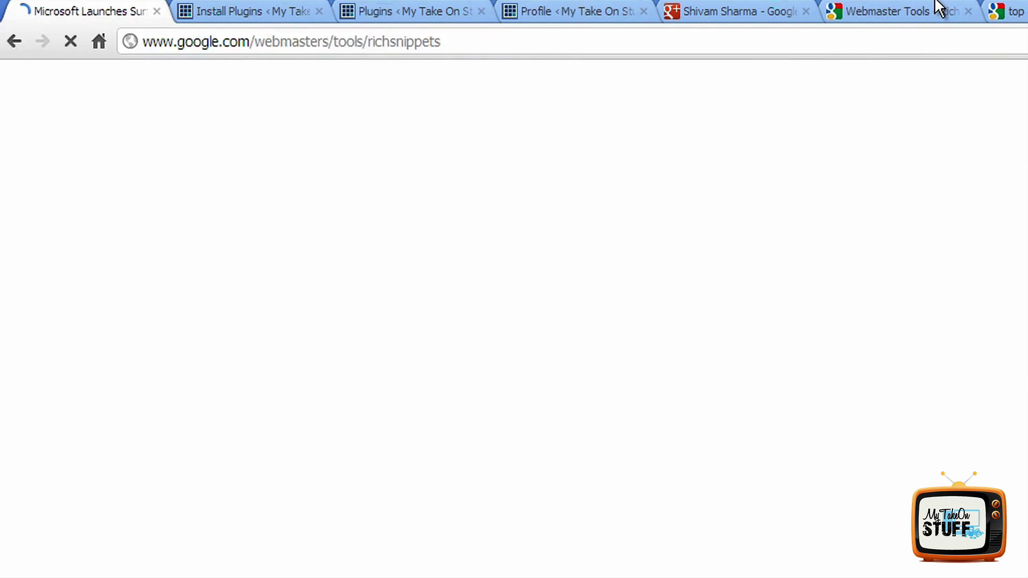
{"action": "left_click", "coordinate": [938, 9]}
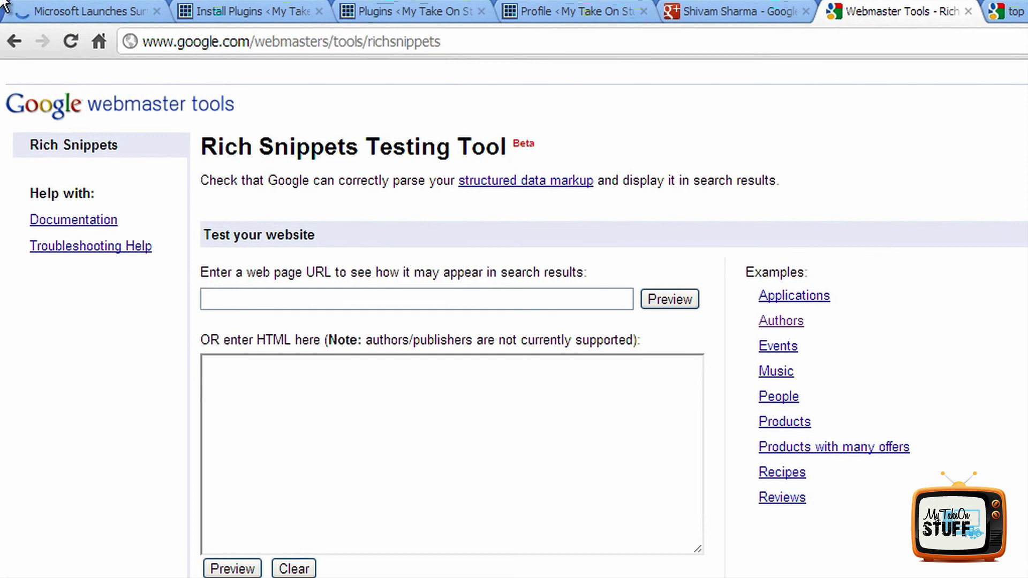
{"action": "left_click", "coordinate": [63, 7]}
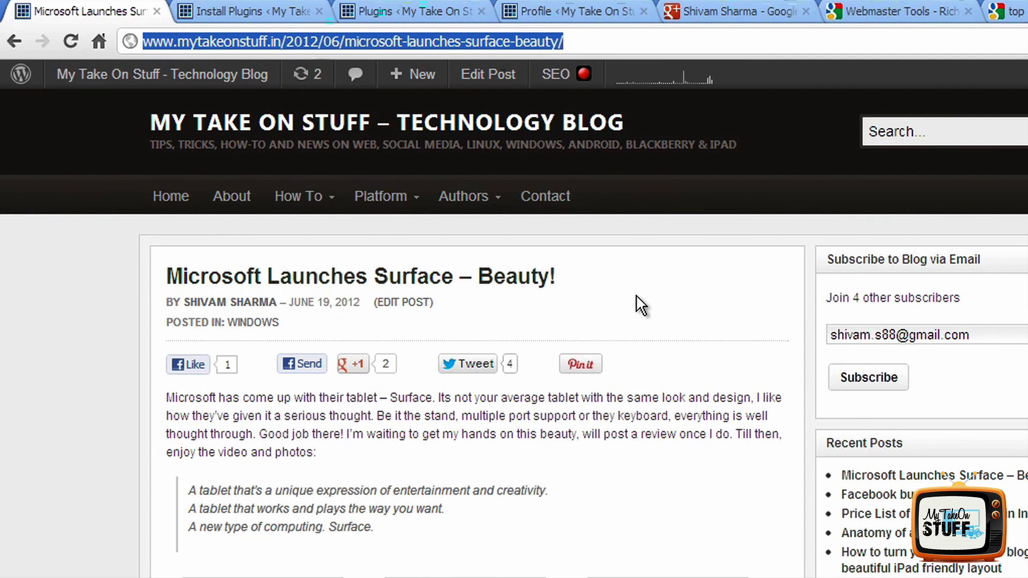
Paste the Surface post URL into the Rich Snippets Testing Tool and preview its authorship.
{"action": "left_click", "coordinate": [847, 9]}
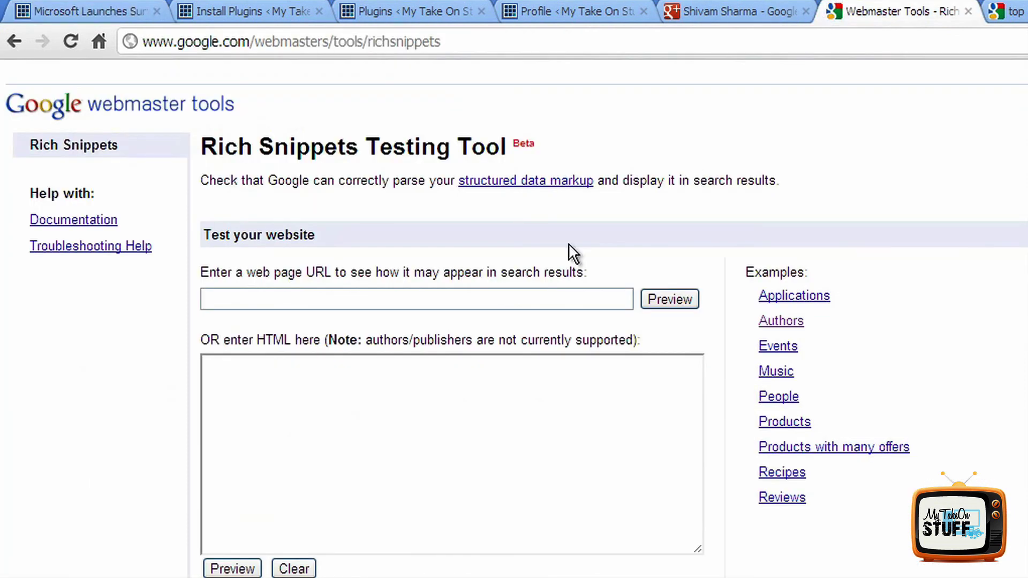
{"action": "left_click", "coordinate": [547, 300]}
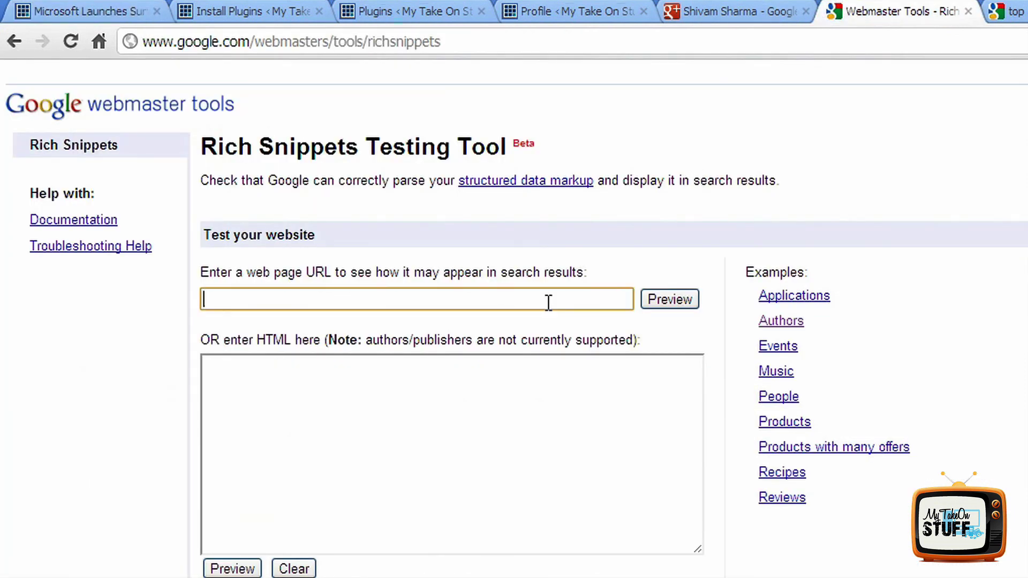
{"action": "type", "text": "http://www.mytakeonstuff.in/2012/06/microsoft-launches-surface-beauty/"}
{"action": "left_click", "coordinate": [653, 301]}
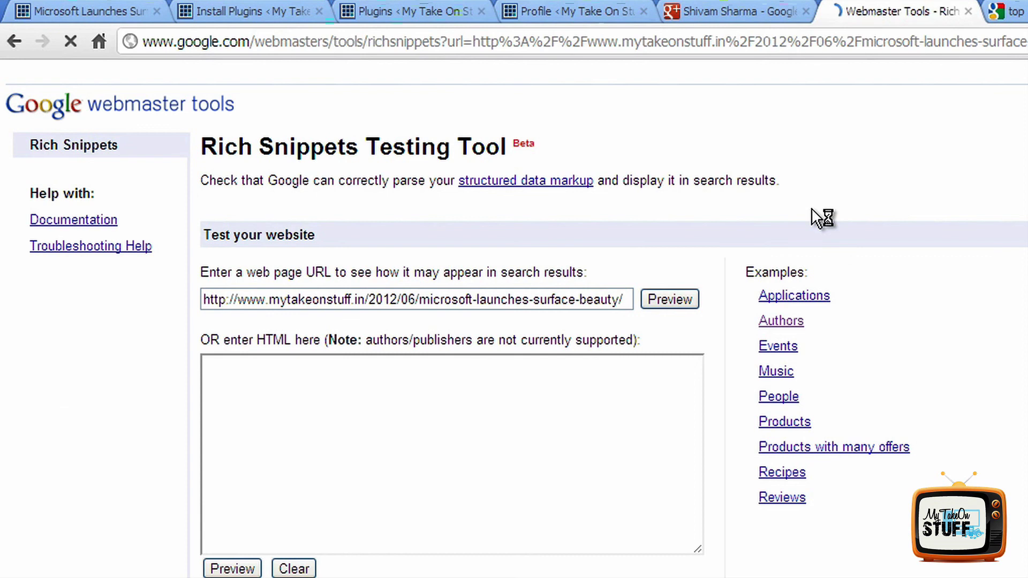
{"action": "scroll", "coordinate": [811, 208], "scroll_direction": "down", "scroll_amount": 8}
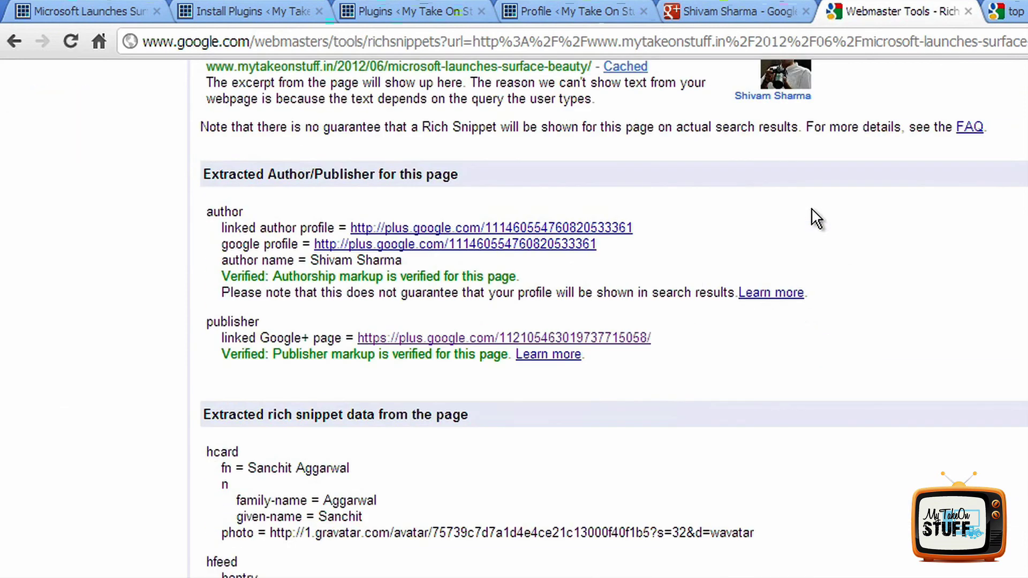
{"action": "scroll", "coordinate": [811, 207], "scroll_direction": "up", "scroll_amount": 2}
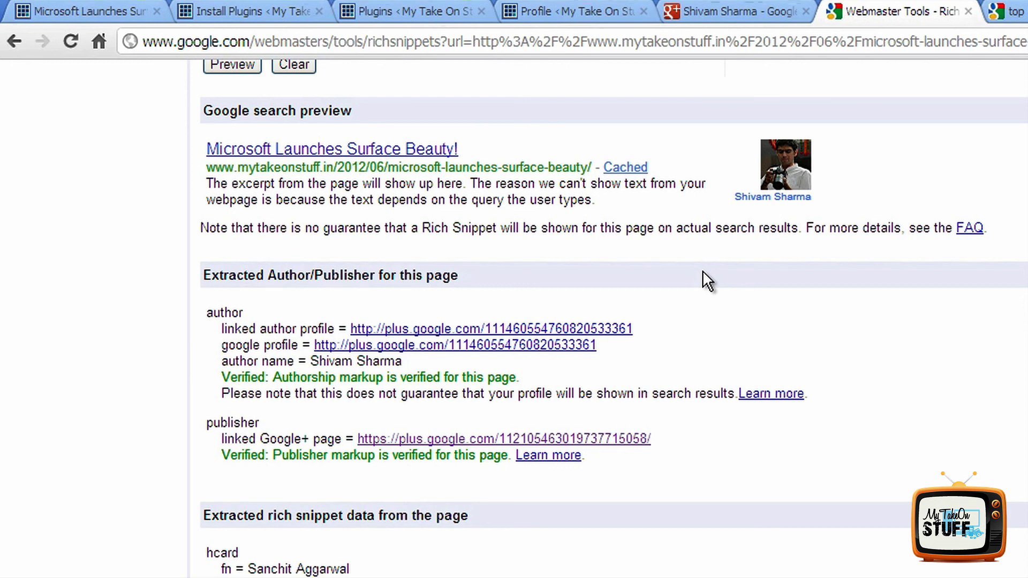
{"action": "scroll", "coordinate": [702, 271], "scroll_direction": "up", "scroll_amount": 5}
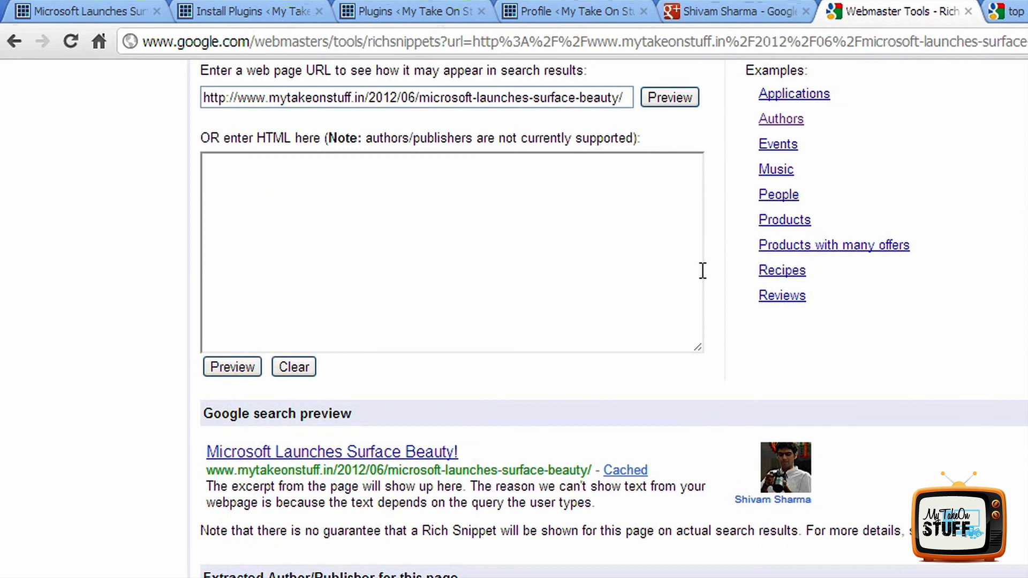
{"action": "scroll", "coordinate": [702, 271], "scroll_direction": "up", "scroll_amount": 3}
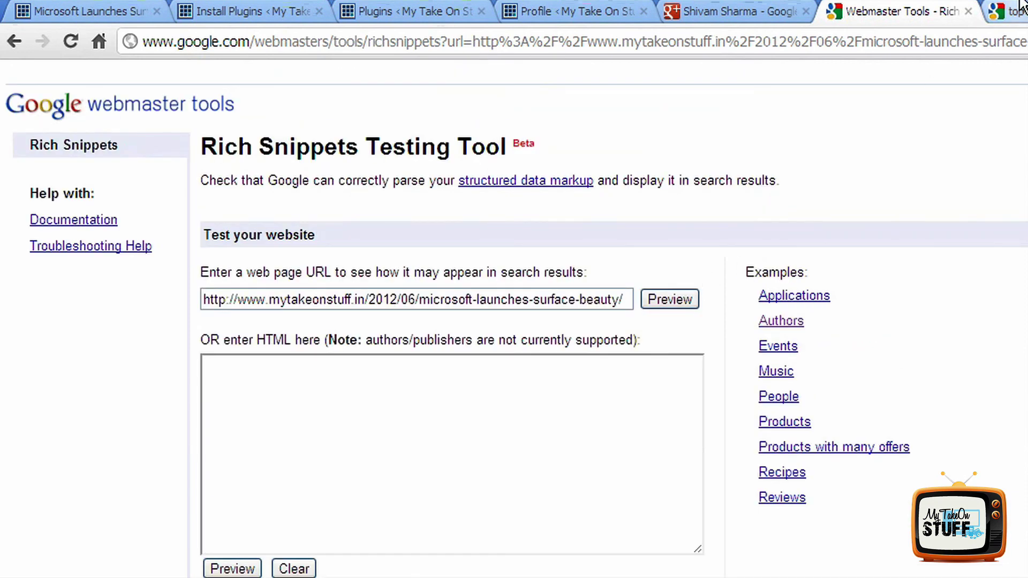